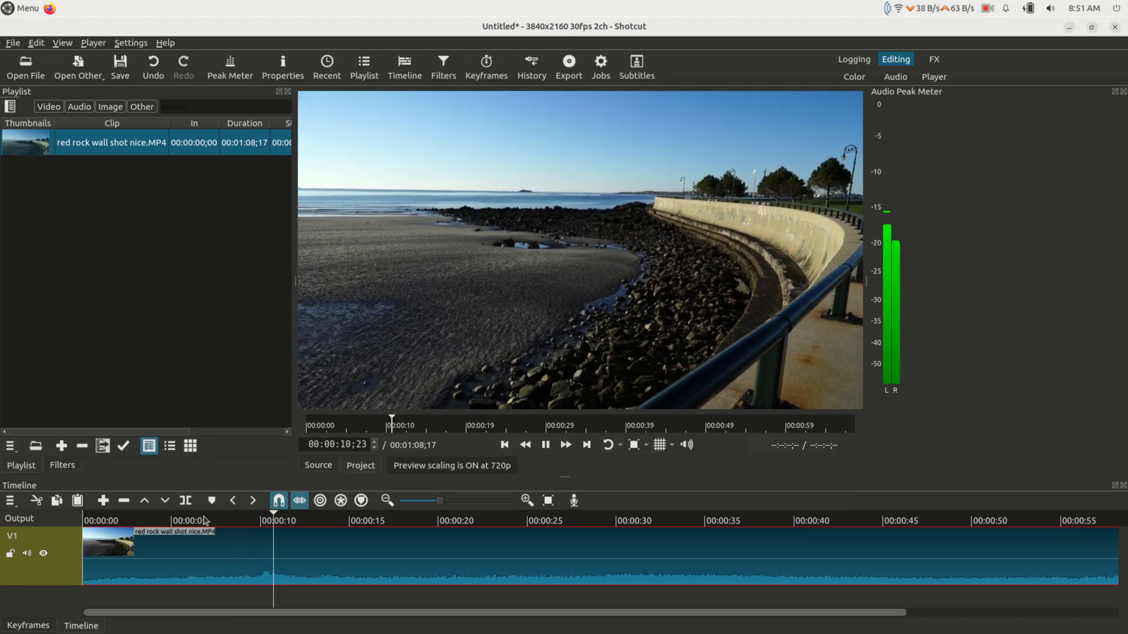
# Add the Size, Position & Rotate filter to the red rock wall shot nice.MP4 clip, stopping playback first.
pyautogui.press('space')
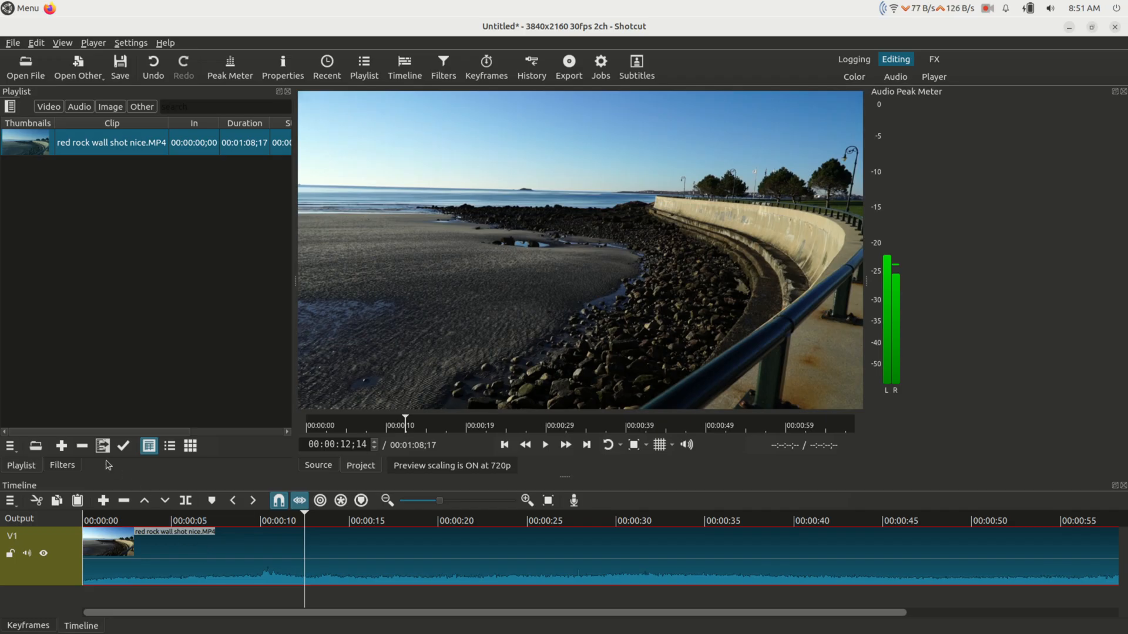
pyautogui.click(62, 465)
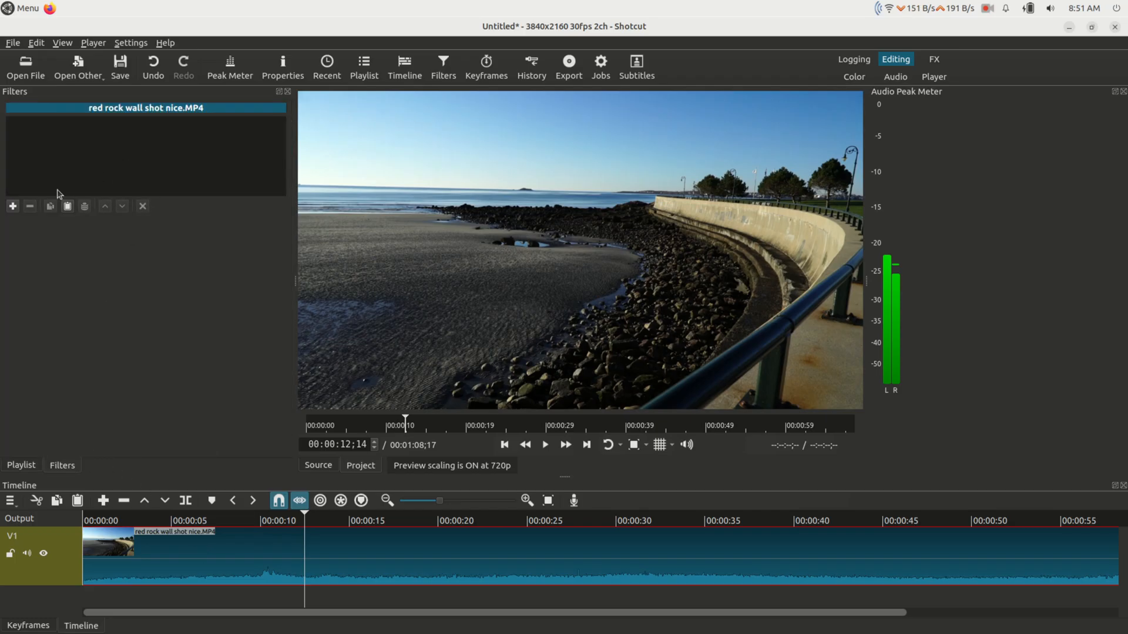
pyautogui.click(14, 208)
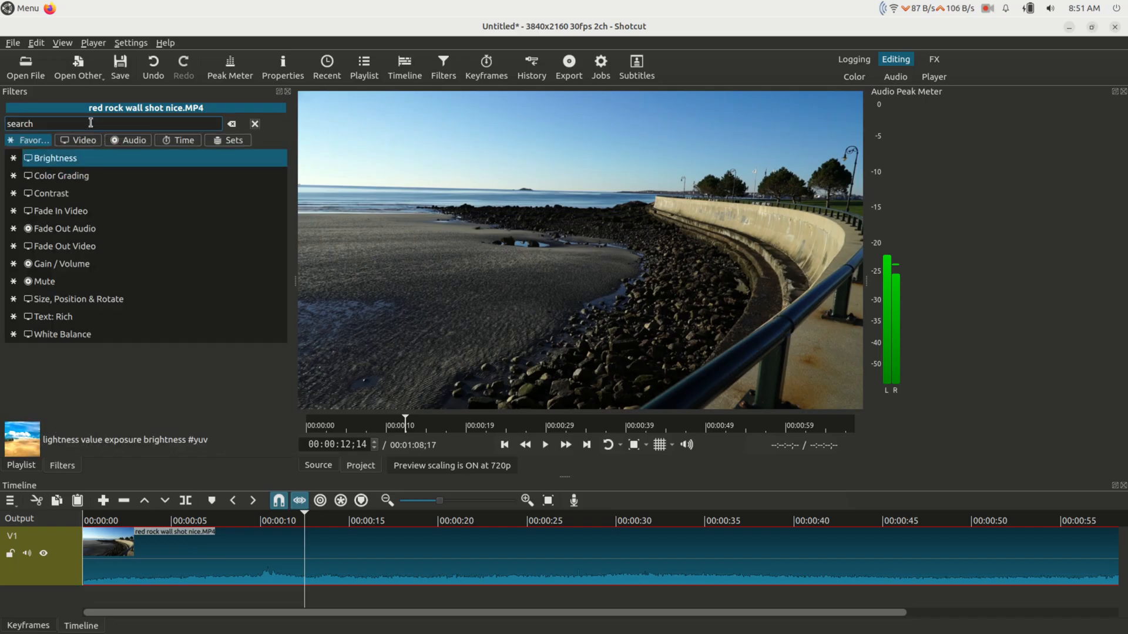
pyautogui.write('rota')
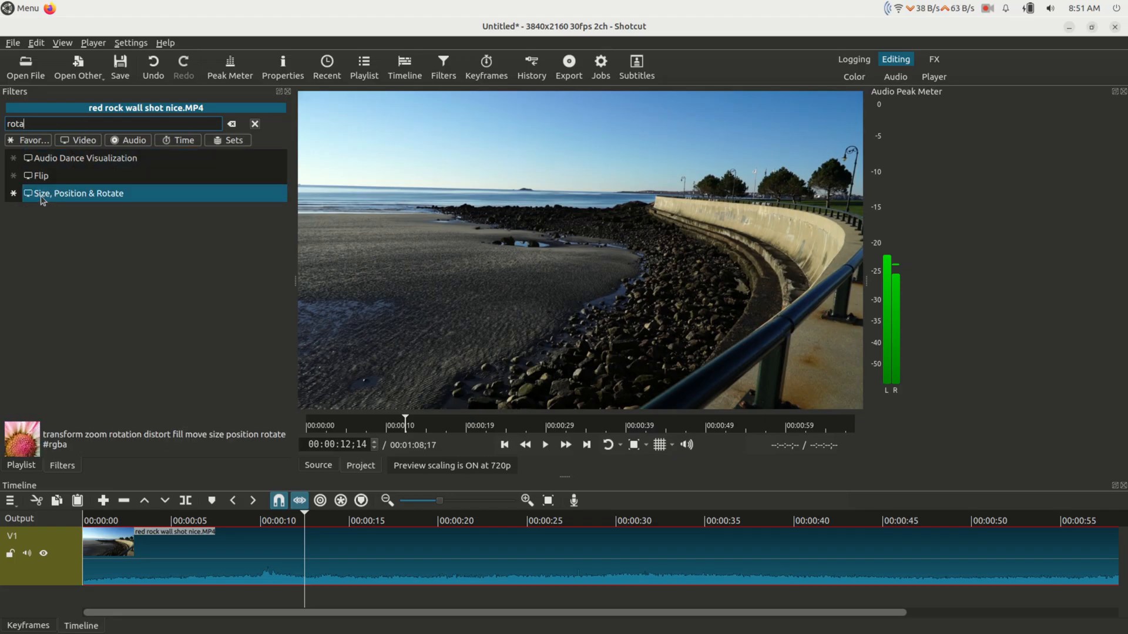
pyautogui.click(73, 194)
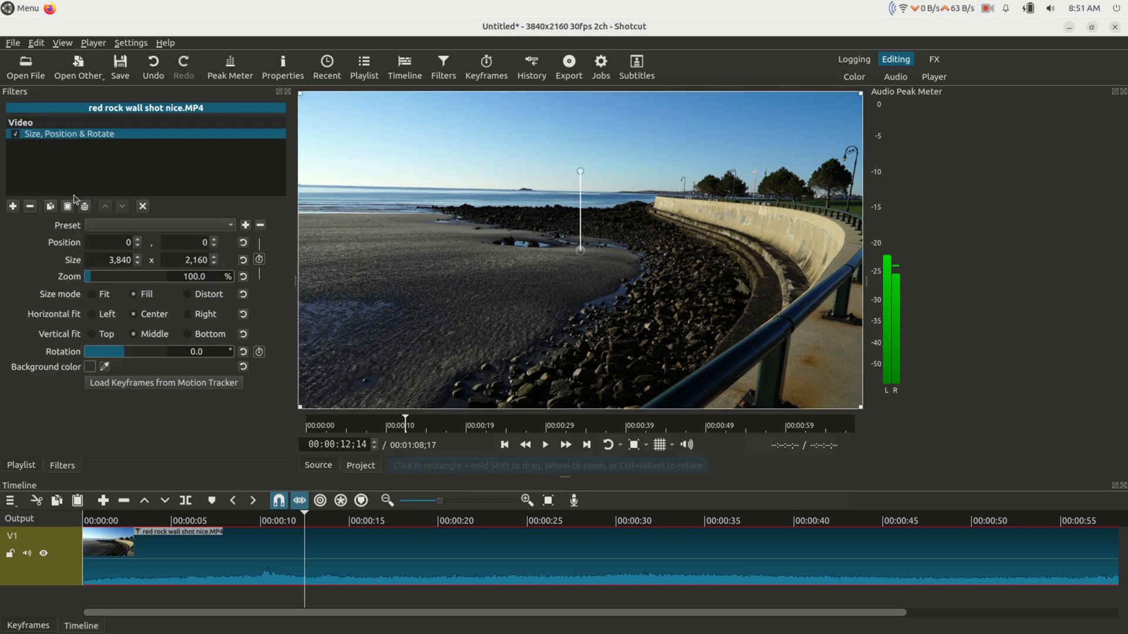
# Enable rotation keyframes at 00:00:06;09 and add another 0° rotation keyframe at 00:00:02;26.
pyautogui.click(227, 521)
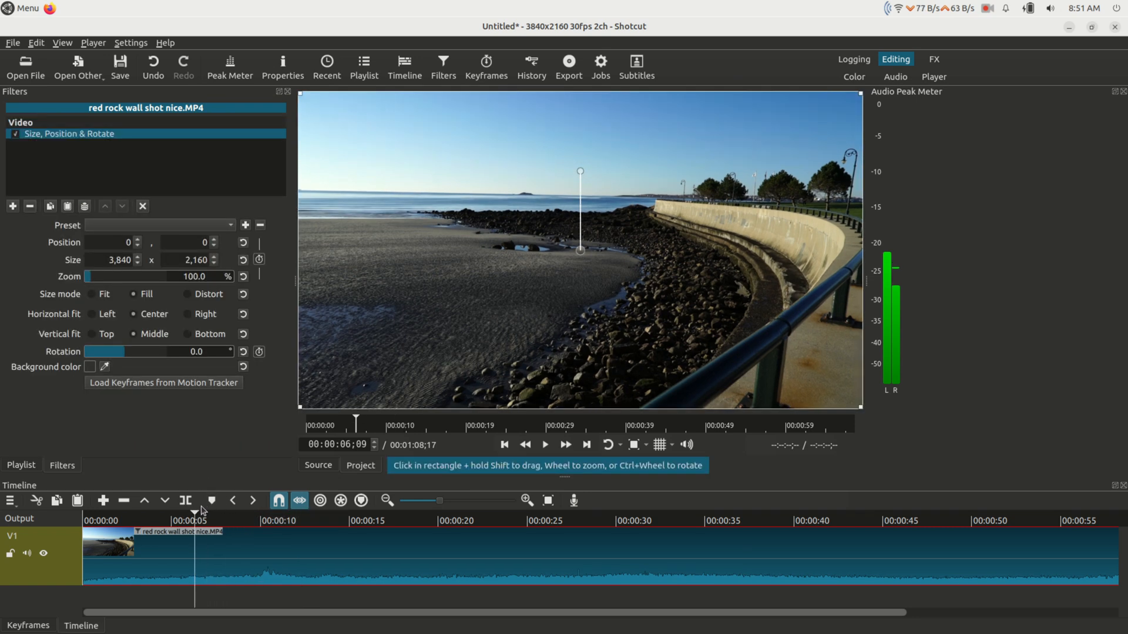
pyautogui.click(258, 351)
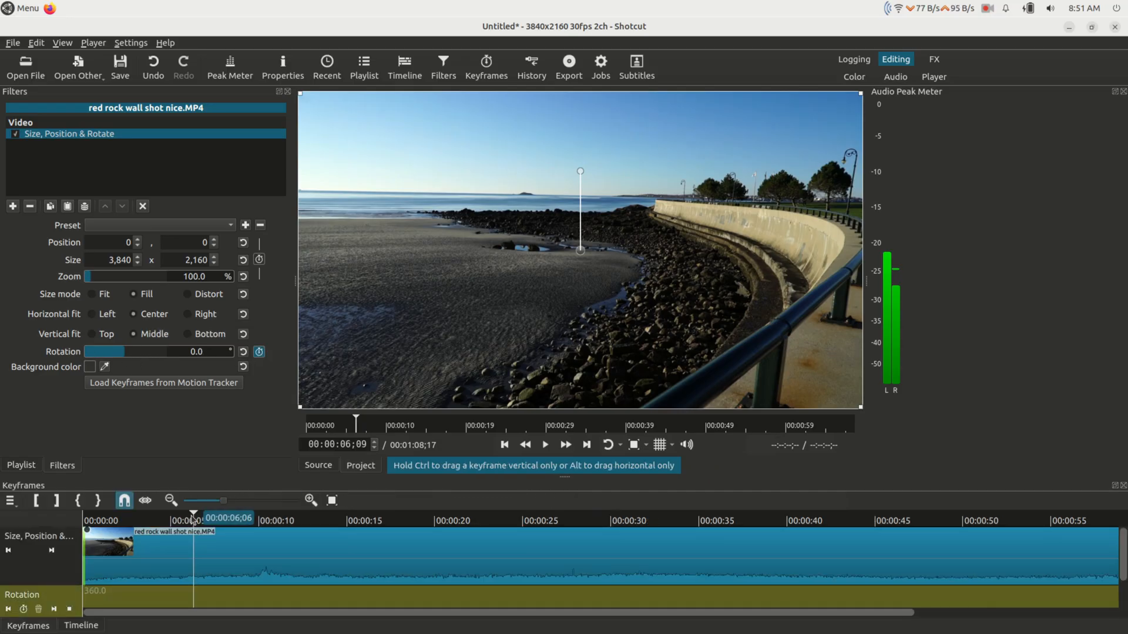
pyautogui.moveTo(190, 523)
pyautogui.mouseDown()
pyautogui.moveTo(166, 518)
pyautogui.moveTo(176, 516)
pyautogui.mouseUp()
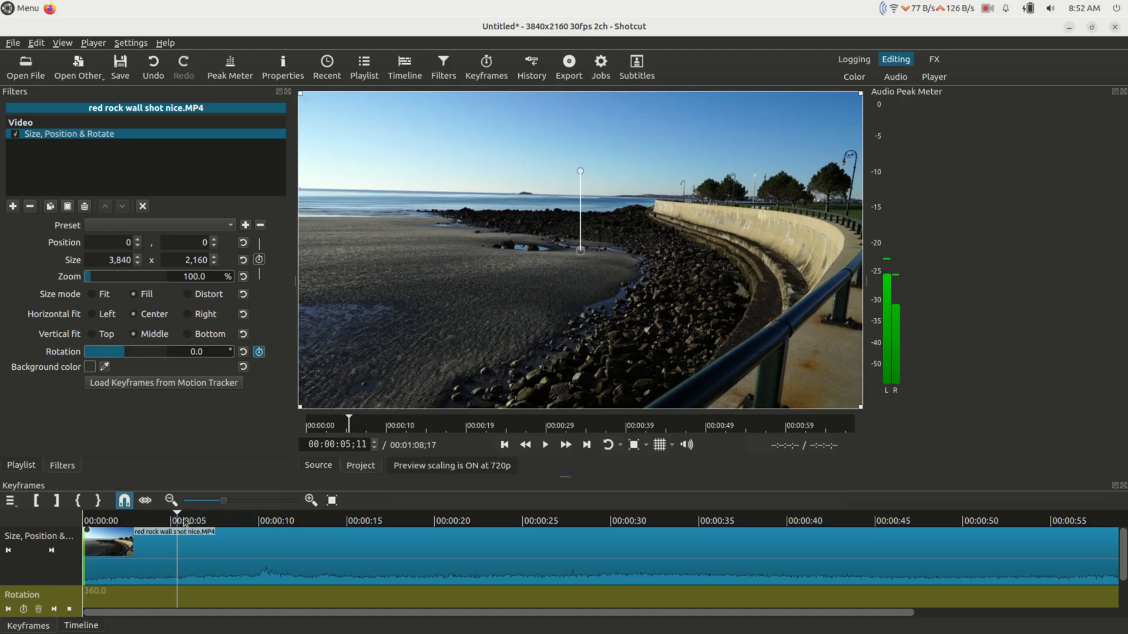
pyautogui.moveTo(175, 518); pyautogui.dragTo(147, 520)
pyautogui.press('space')
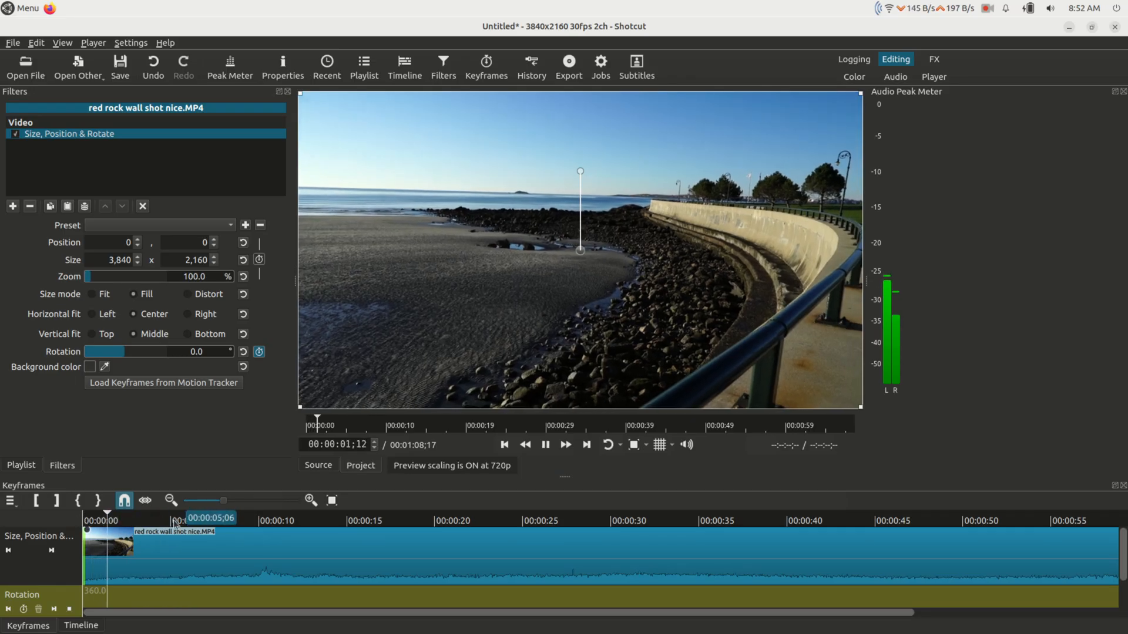
pyautogui.press('space')
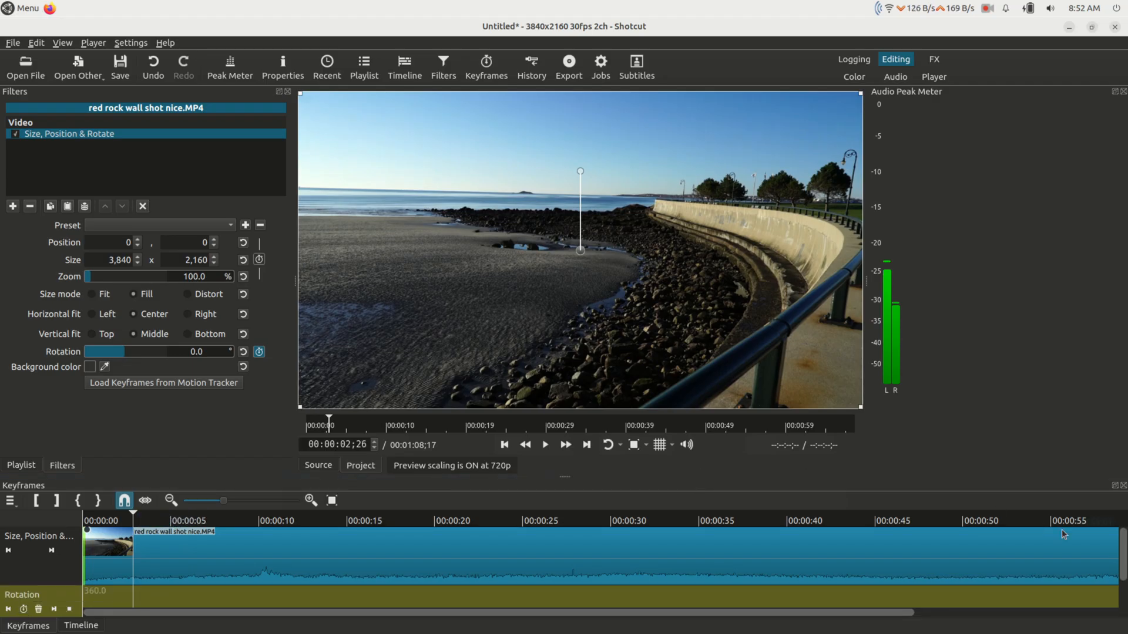
pyautogui.scroll(-2, 1123, 549)
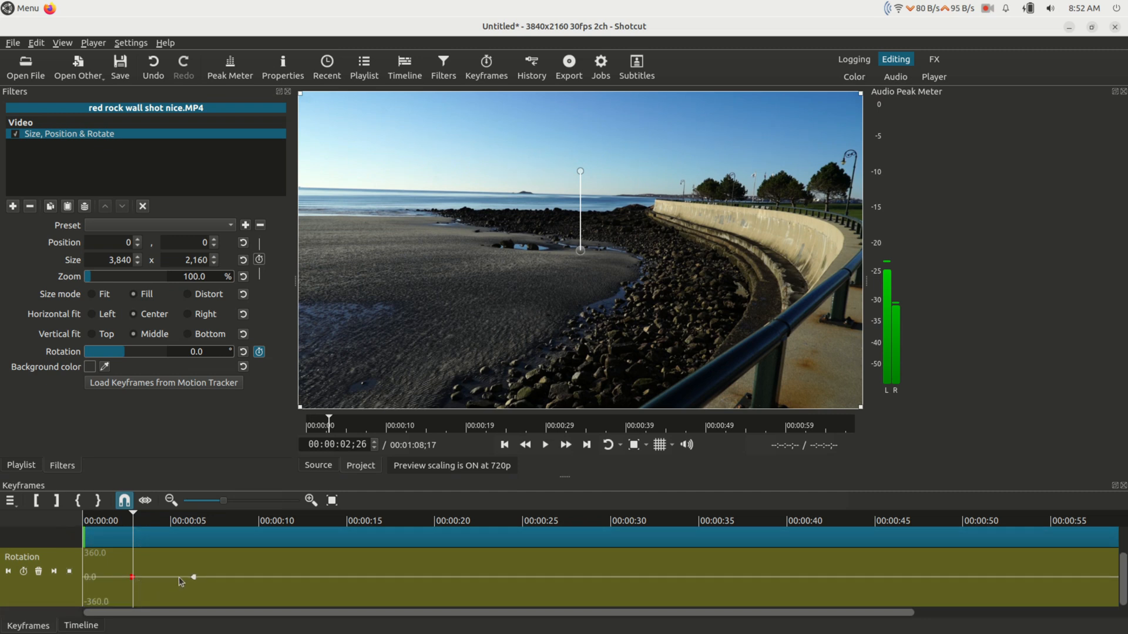
# Add a -270° rotation keyframe at 00:00:05;15, between the two existing keyframes, and play back the spin.
pyautogui.press('space')
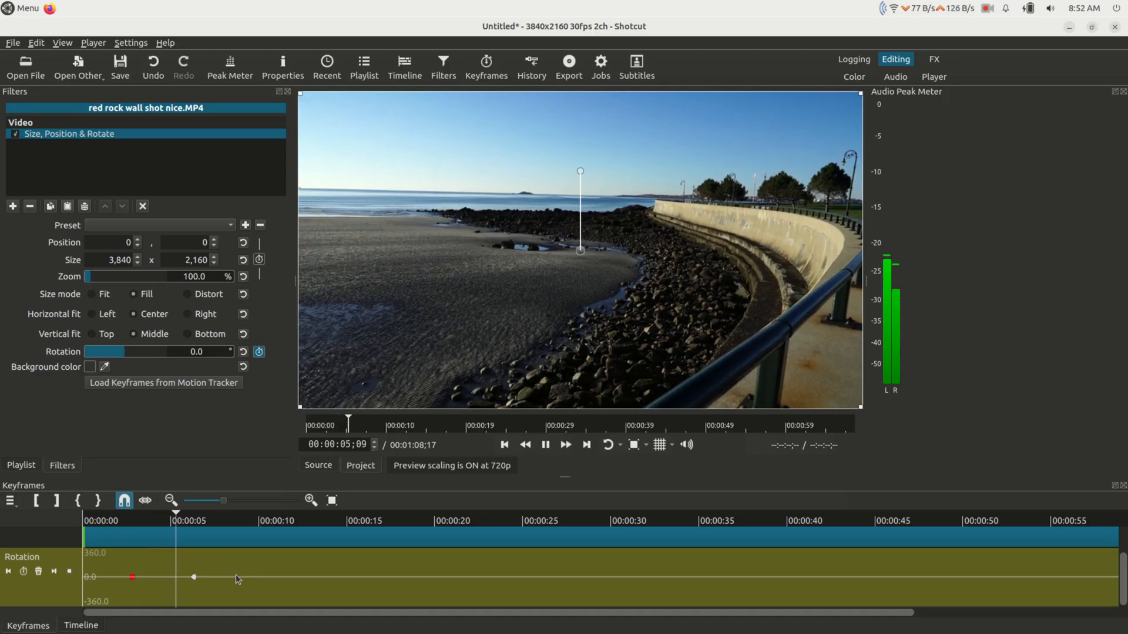
pyautogui.press('space')
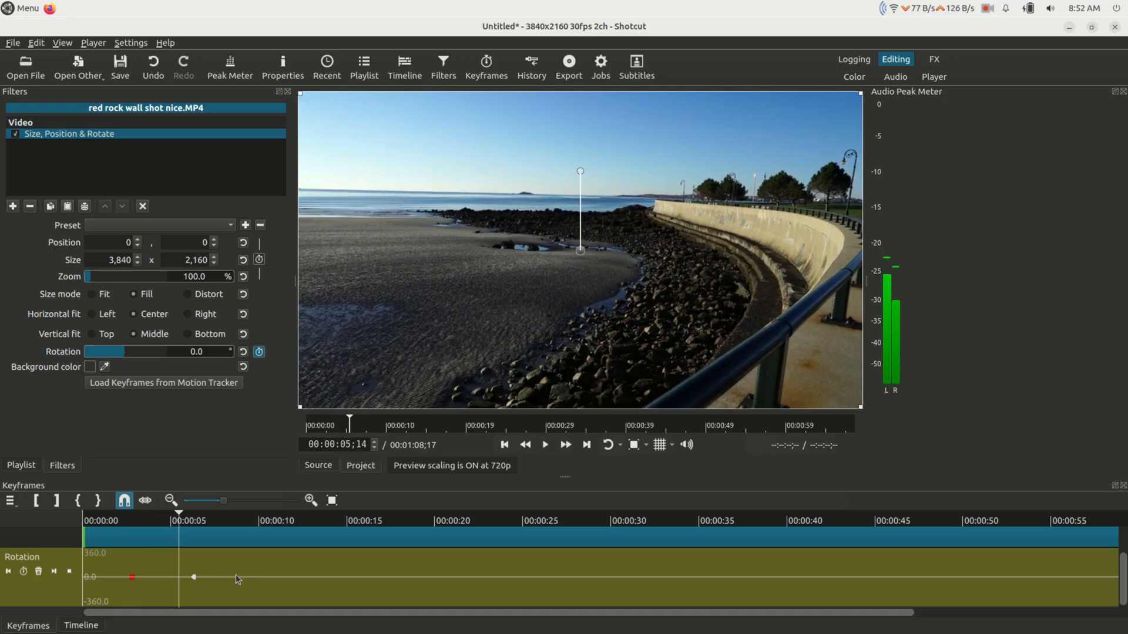
pyautogui.click(122, 353)
pyautogui.moveTo(123, 353); pyautogui.dragTo(99, 353)
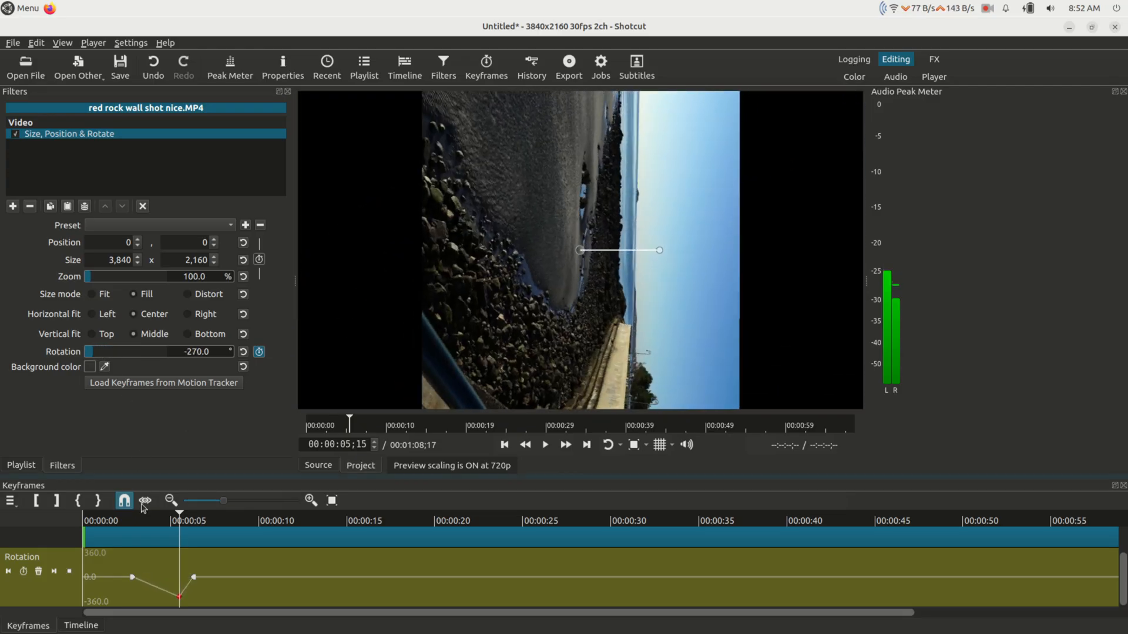
pyautogui.moveTo(135, 522); pyautogui.dragTo(71, 527)
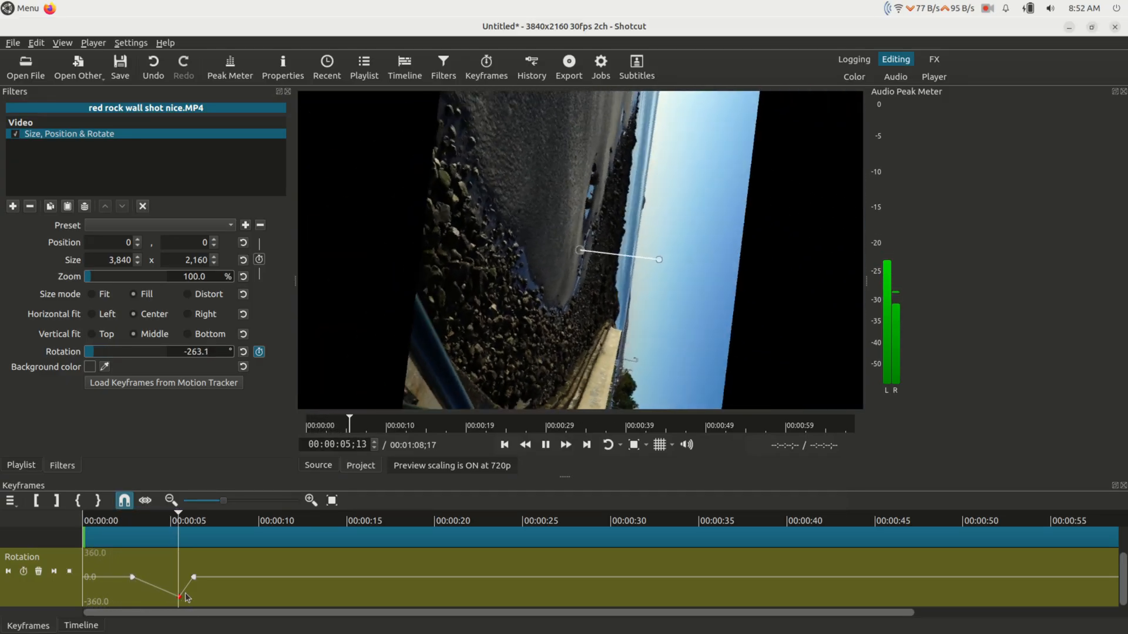
pyautogui.press('space')
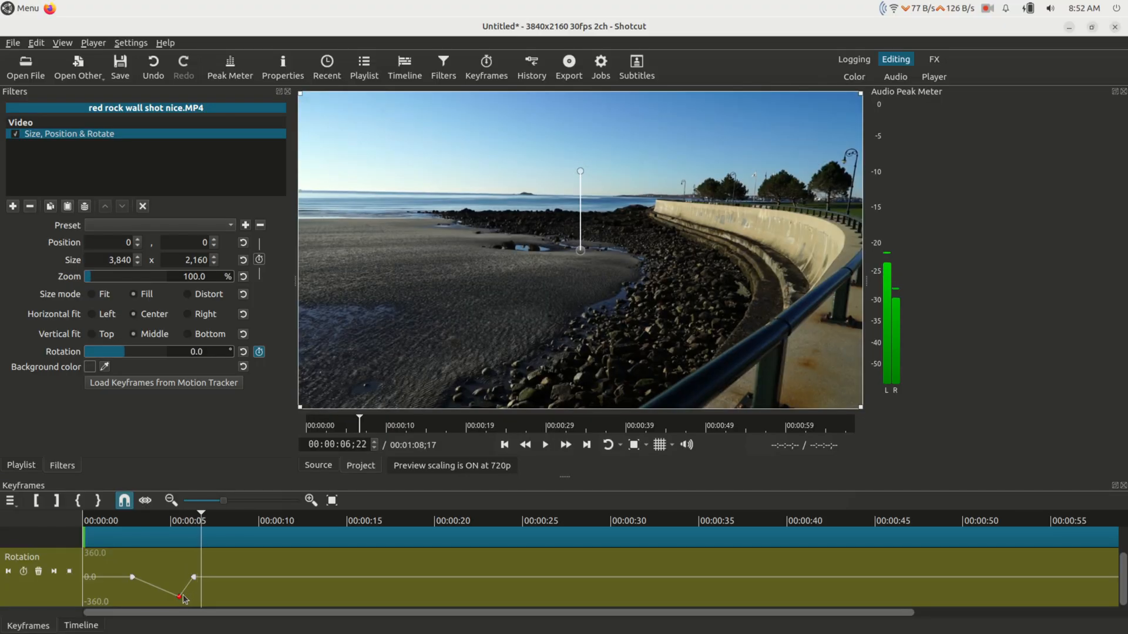
# Try raising the middle rotation keyframe to -150° and play back the weaker spin.
pyautogui.click(176, 524)
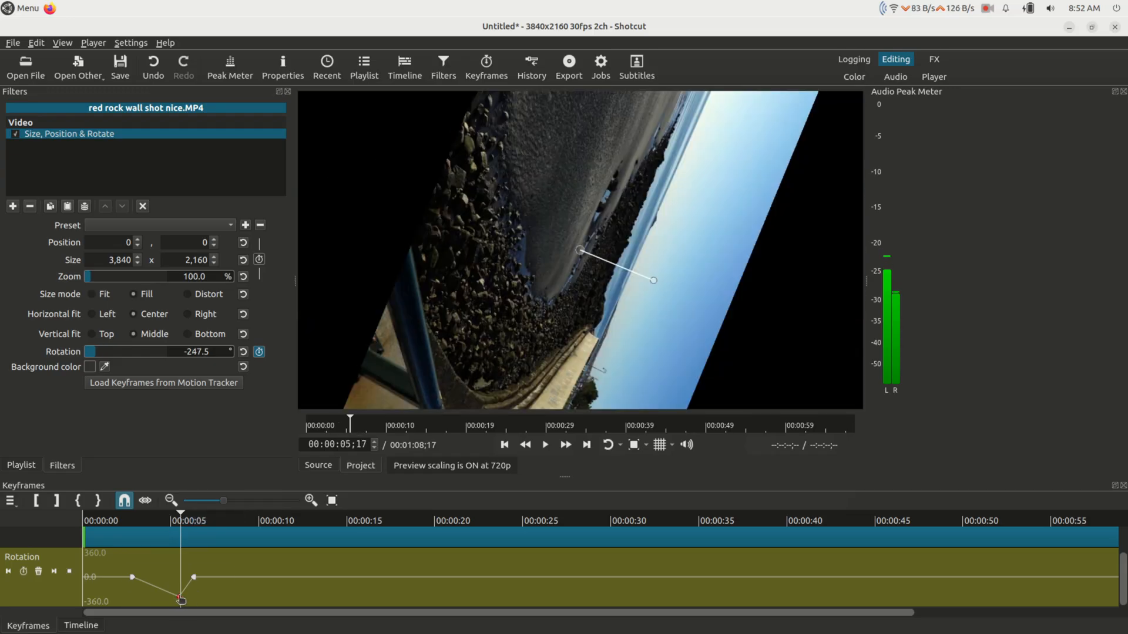
pyautogui.moveTo(180, 599); pyautogui.dragTo(178, 590)
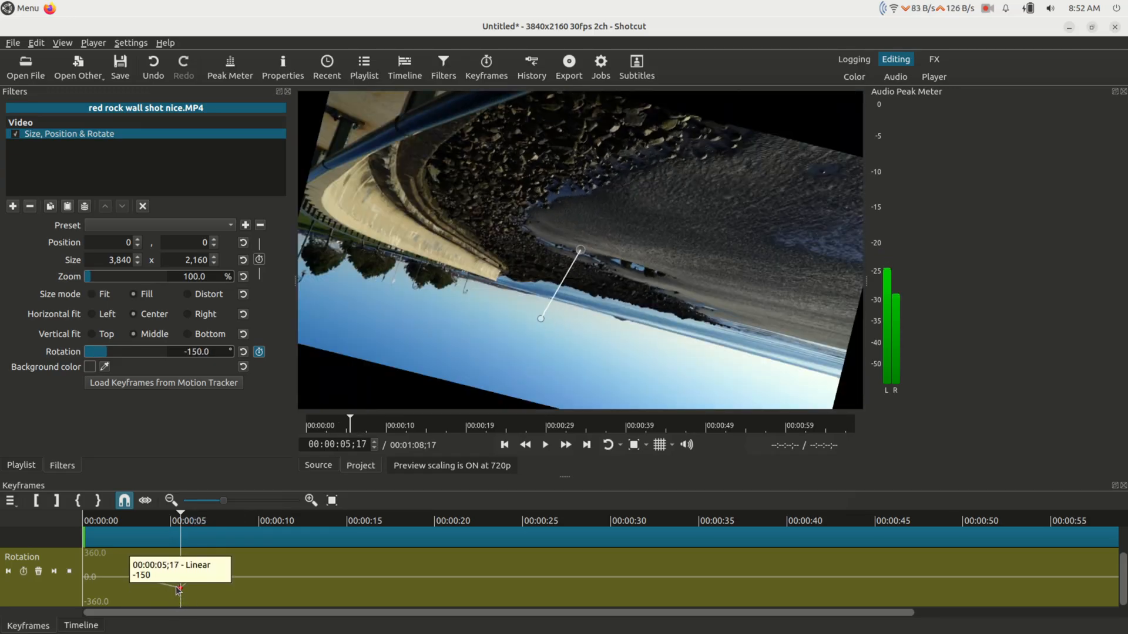
pyautogui.click(133, 521)
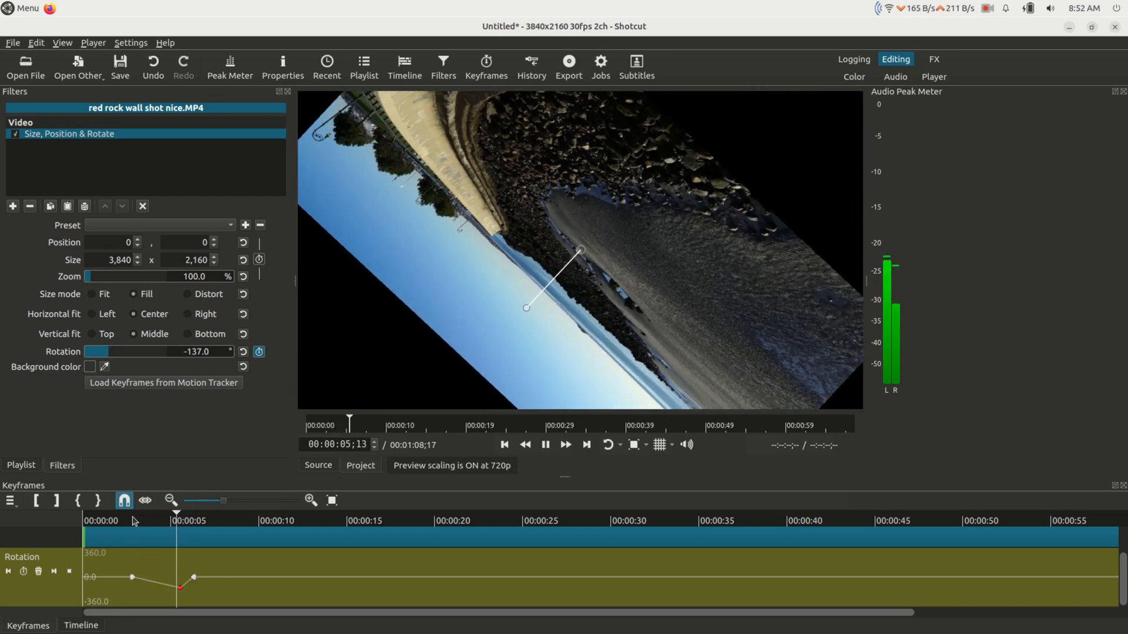
pyautogui.press('space')
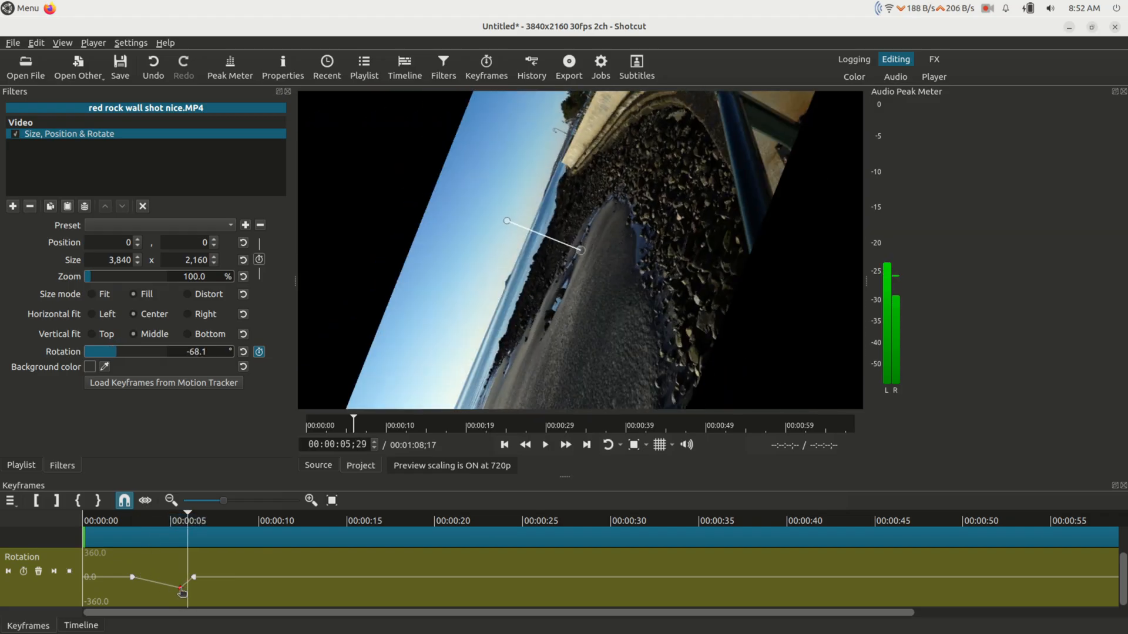
# Lower the middle rotation keyframe to -360° and play back the full turn.
pyautogui.moveTo(182, 592); pyautogui.dragTo(180, 610)
pyautogui.click(127, 522)
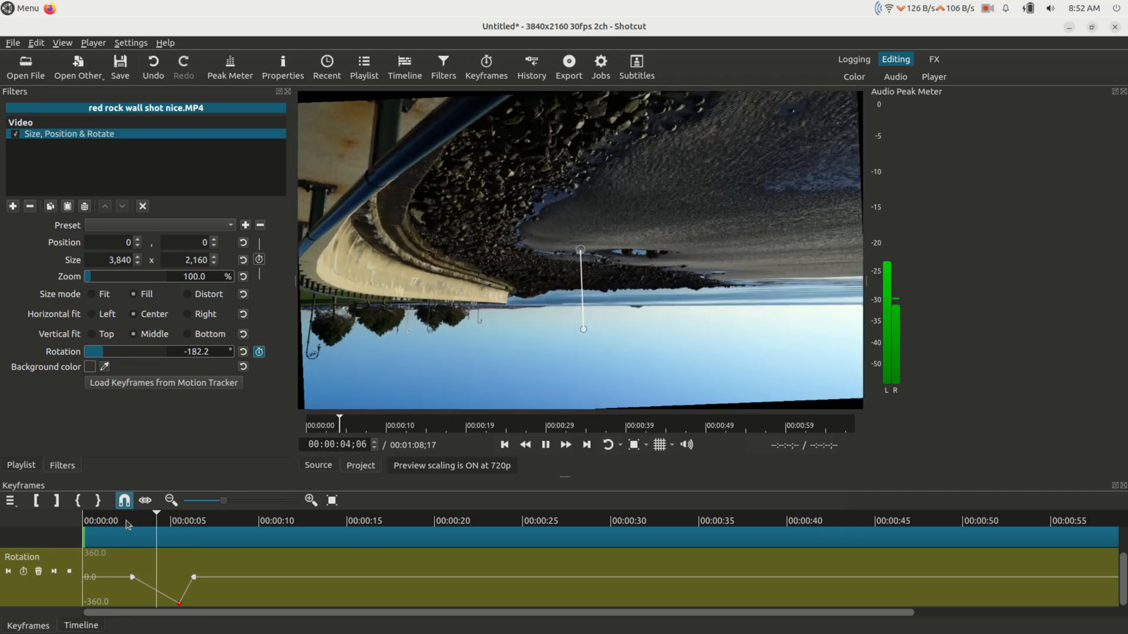
pyautogui.press('space')
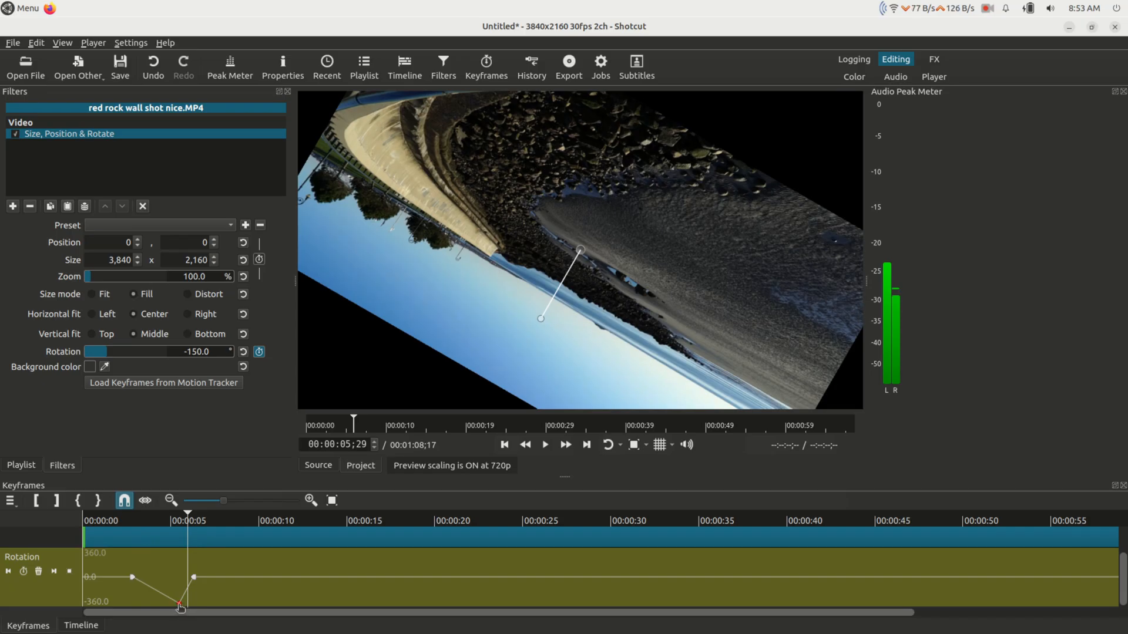
# Move the -360° keyframe earlier, to about 4 seconds, and play back the faster spin.
pyautogui.moveTo(180, 607)
pyautogui.moveTo(180, 608); pyautogui.dragTo(157, 611)
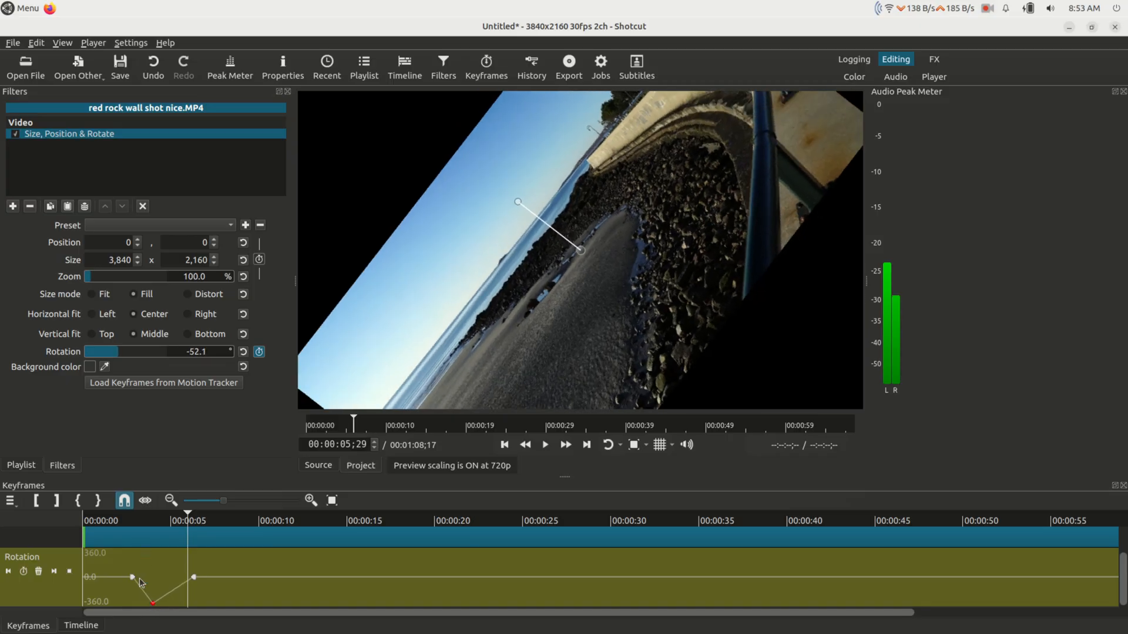
pyautogui.click(116, 522)
pyautogui.press('space')
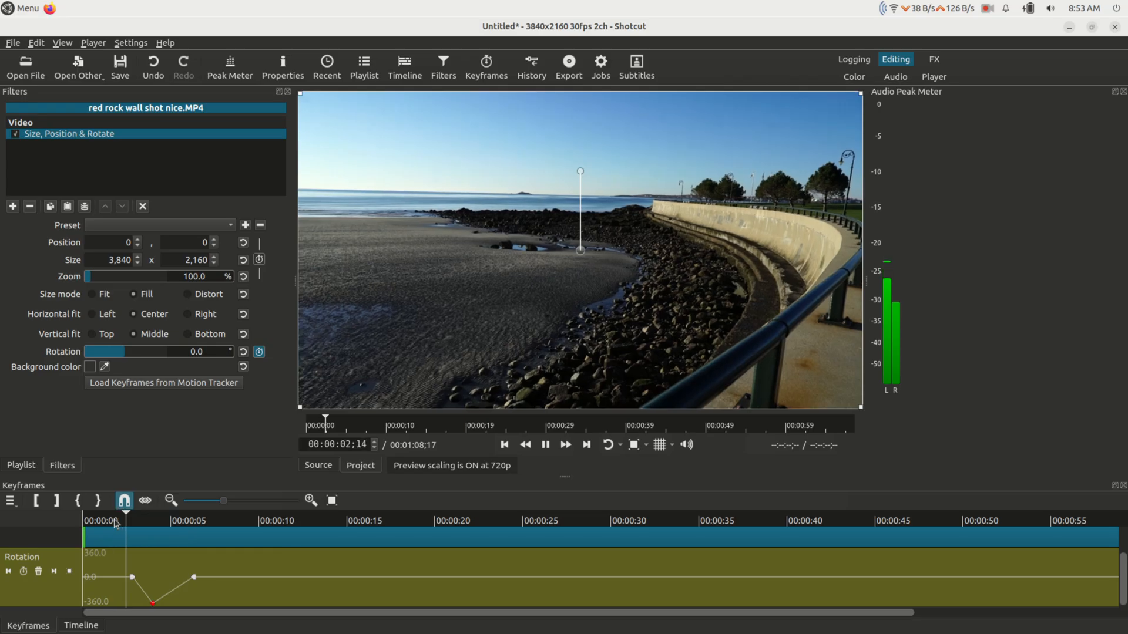
pyautogui.press('space')
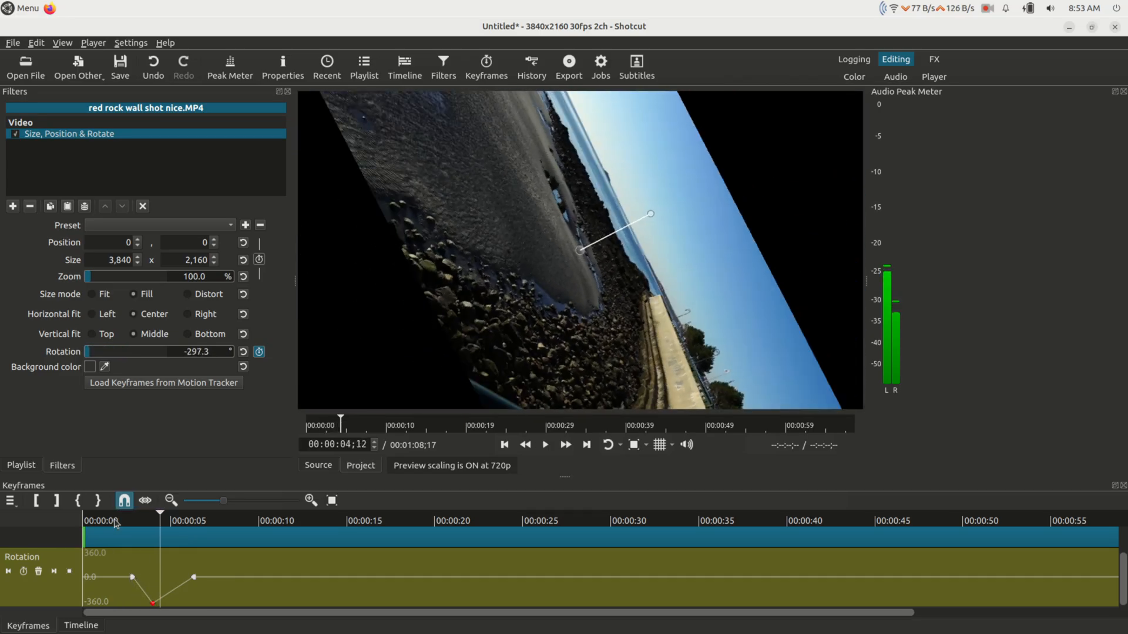
# Move the -360° keyframe to about 3 seconds, close behind the first keyframe, and play back the spin.
pyautogui.moveTo(153, 604); pyautogui.dragTo(147, 616)
pyautogui.click(122, 523)
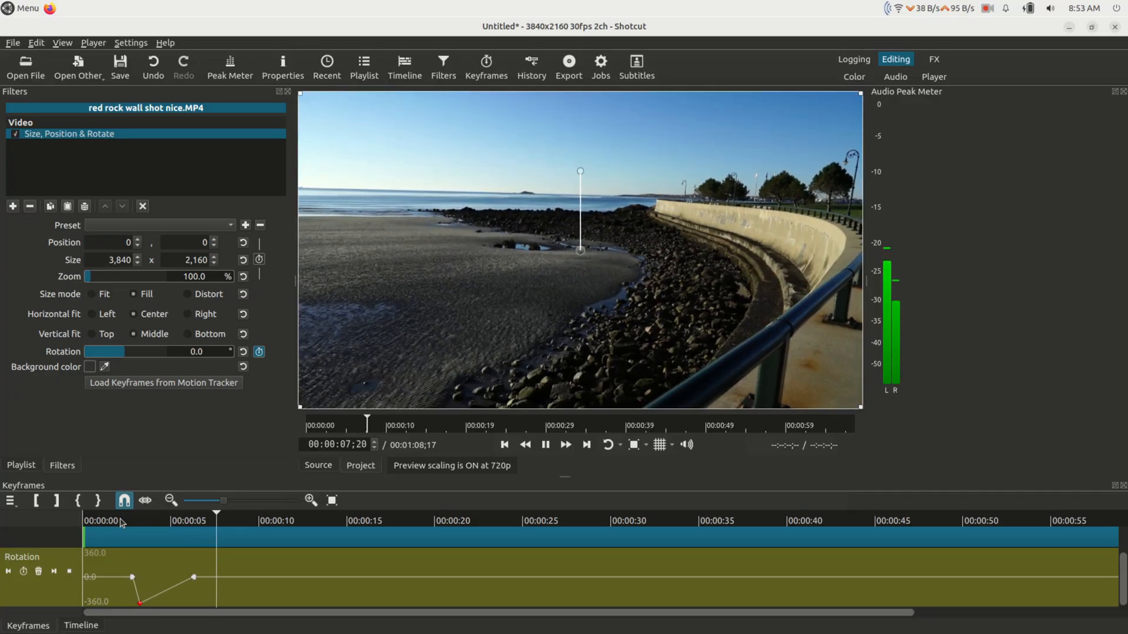
pyautogui.press('space')
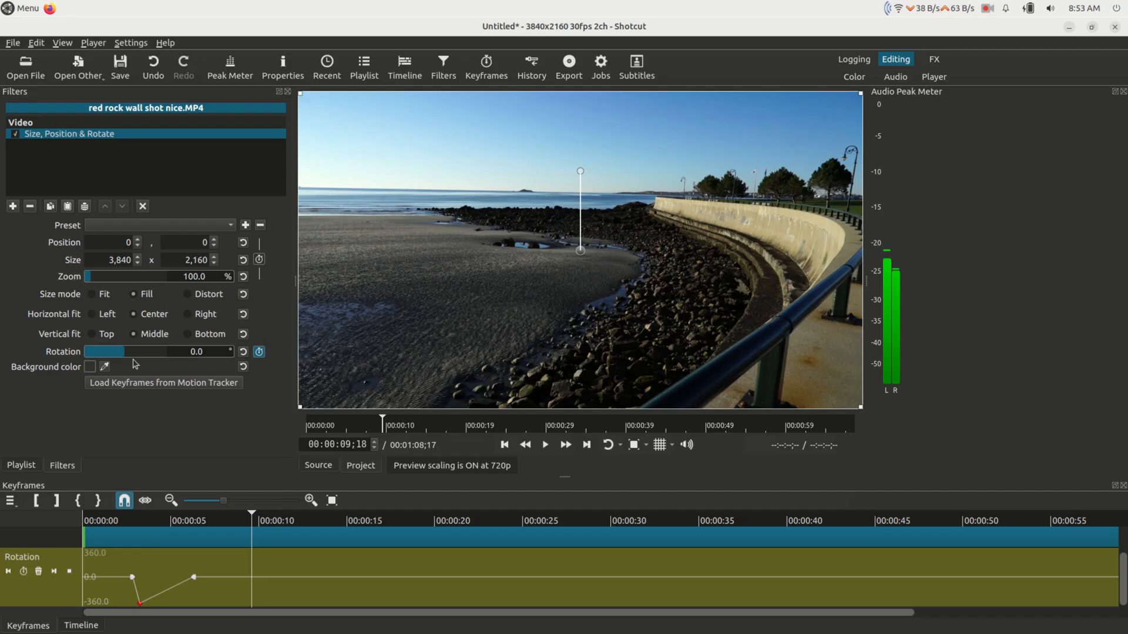
# Add a 205° rotation keyframe at 00:00:09;18 and play back from just before the 6-second keyframe.
pyautogui.moveTo(125, 357); pyautogui.dragTo(151, 358)
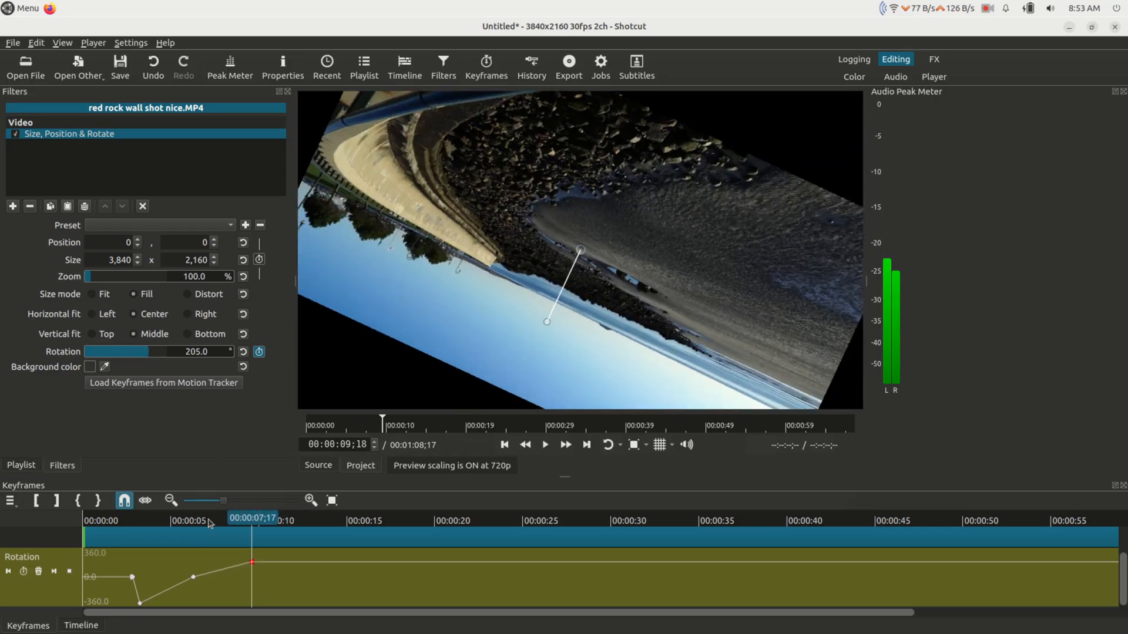
pyautogui.click(187, 523)
pyautogui.press('space')
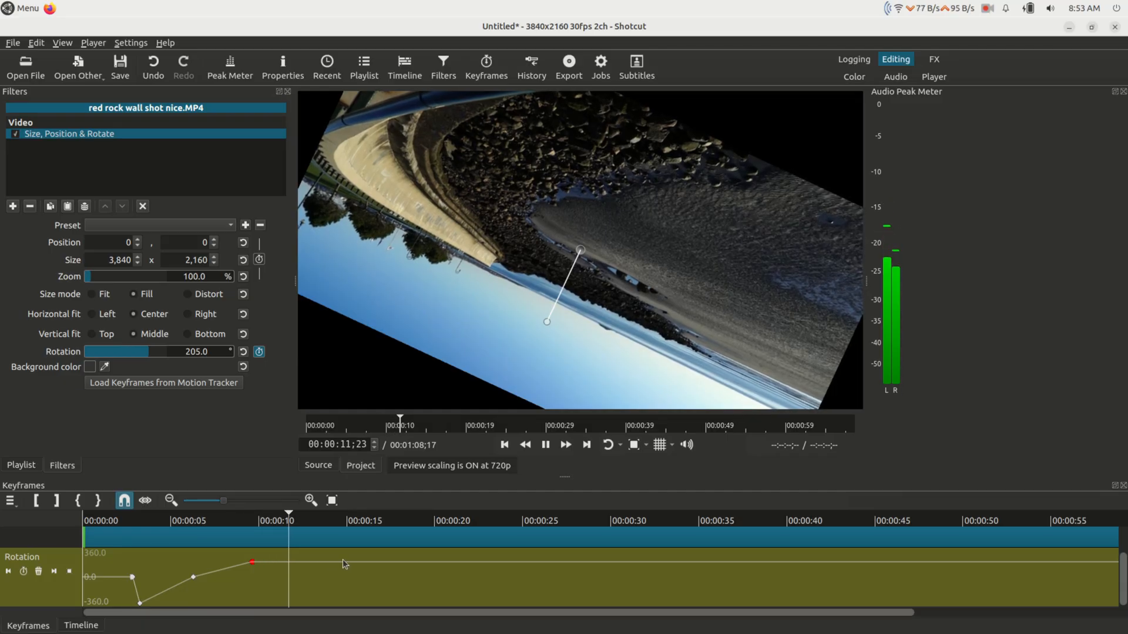
# Add a closing rotation keyframe at 00:00:12;29 and set its rotation to 0°.
pyautogui.press('space')
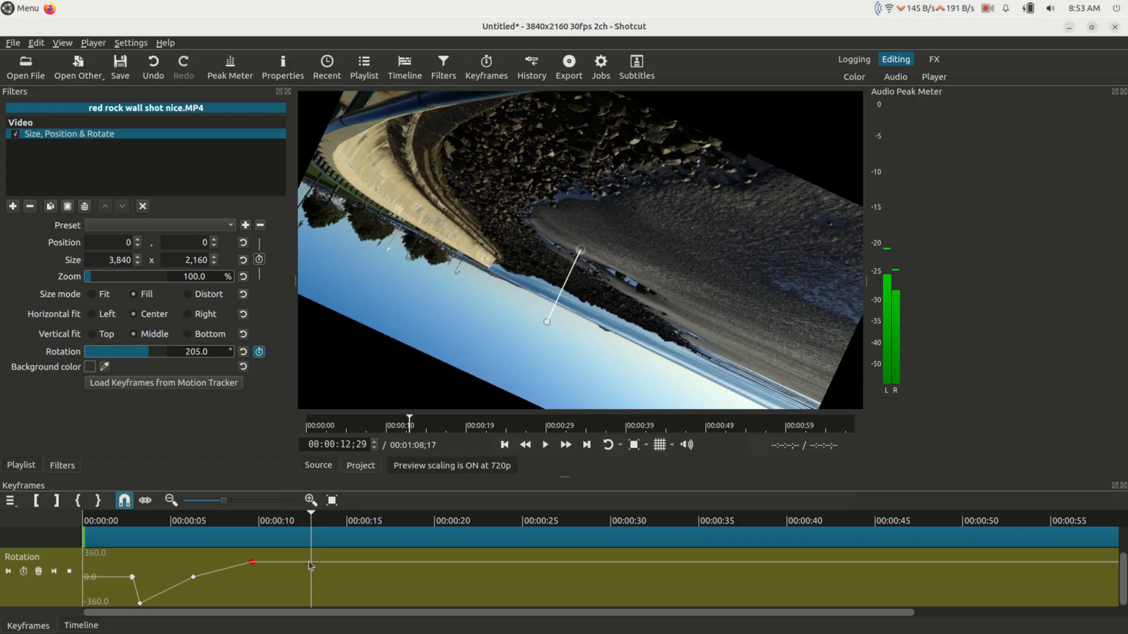
pyautogui.moveTo(147, 357); pyautogui.dragTo(126, 358)
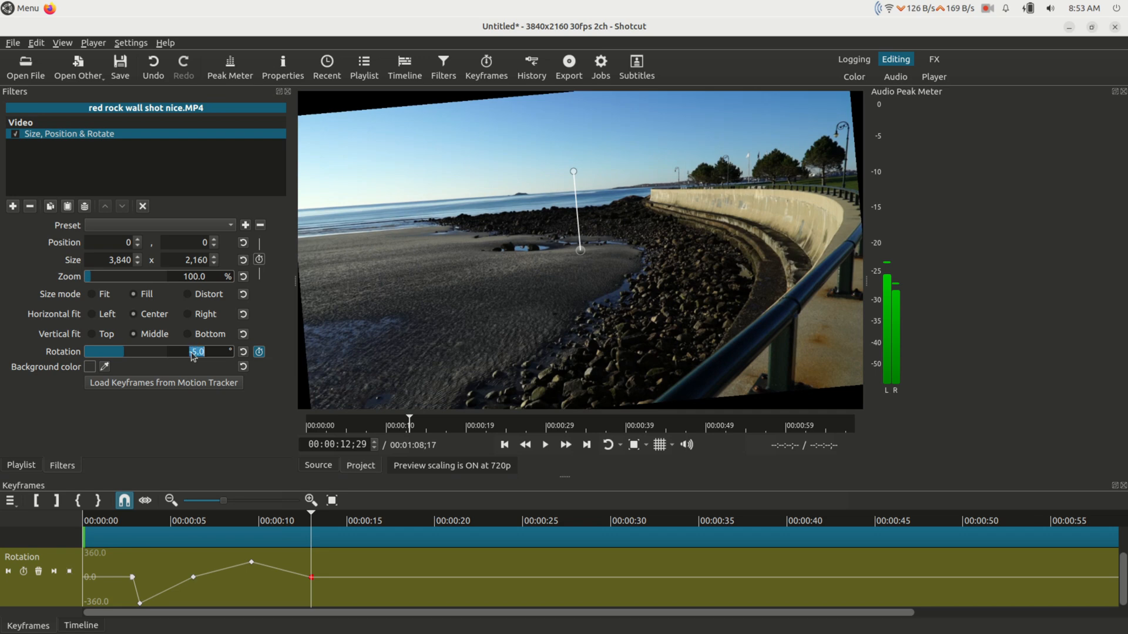
pyautogui.write('0')
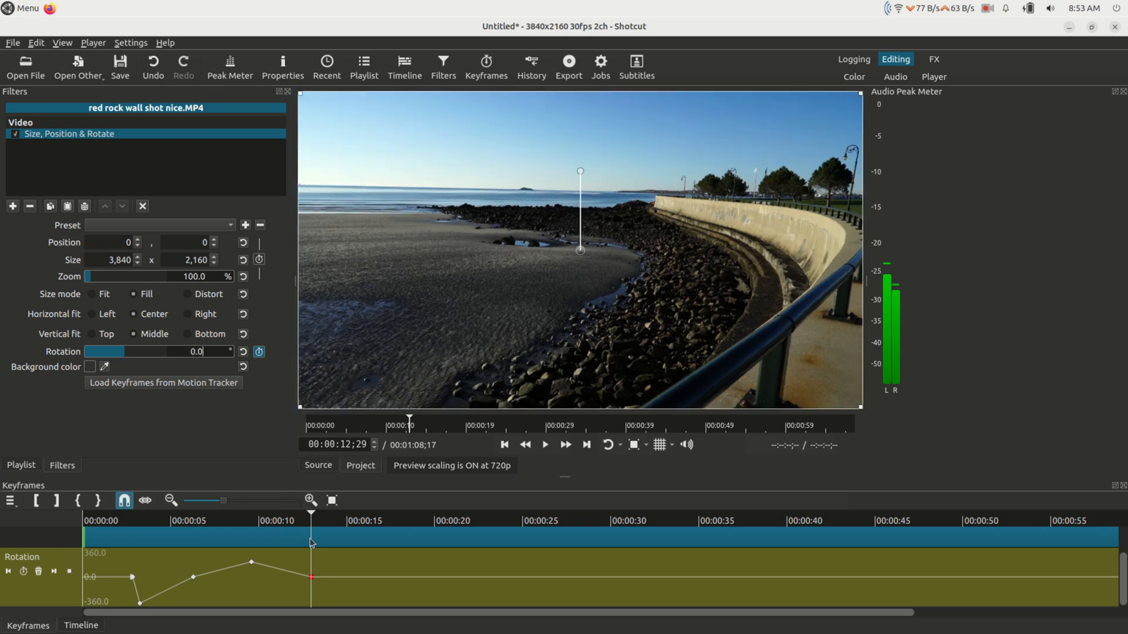
# Play back the closing rotation, then the whole rotation animation from the start of the clip.
pyautogui.click(247, 521)
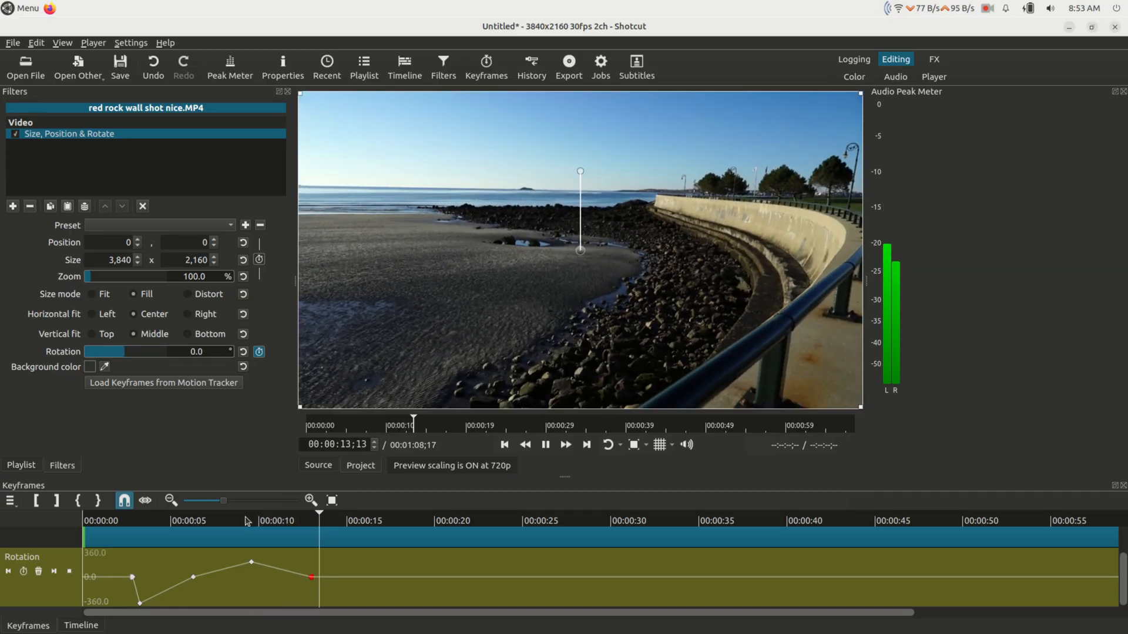
pyautogui.press('space')
pyautogui.press('Home')
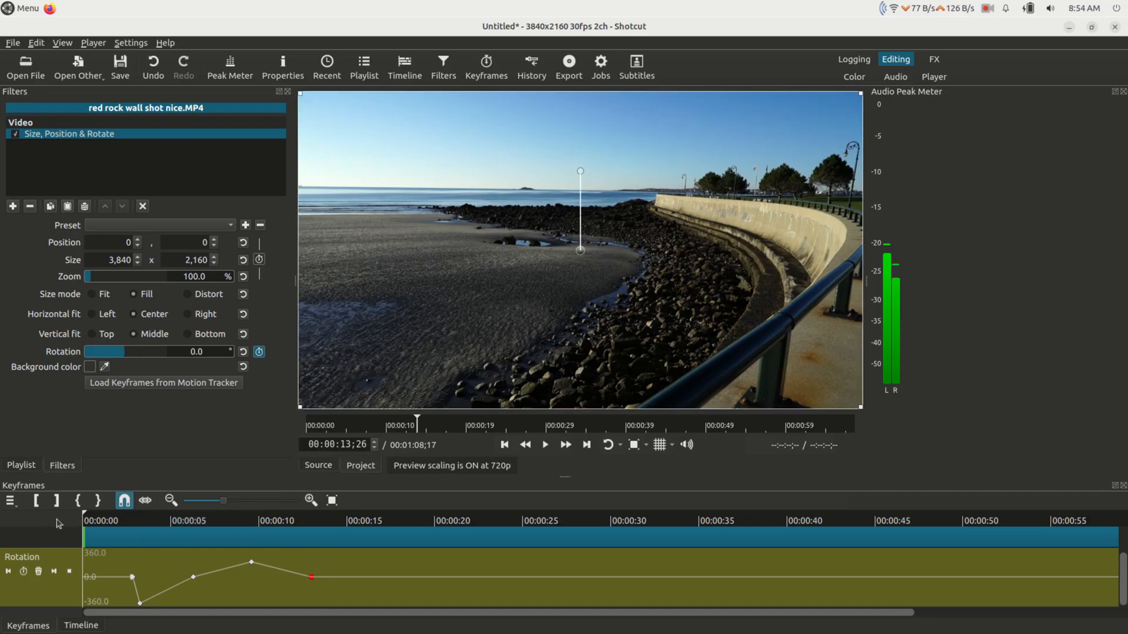
pyautogui.press('space')
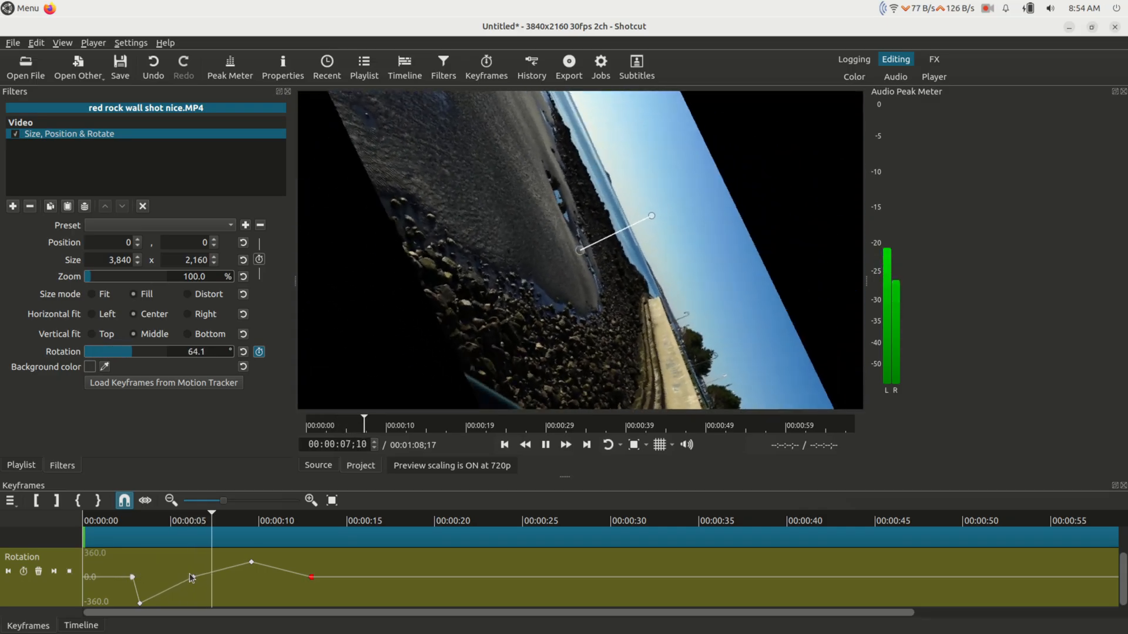
# Try a negative rotation on the 00:00:09;18 keyframe by lowering it near the -360° level, and play back from just before the 6-second keyframe.
pyautogui.press('space')
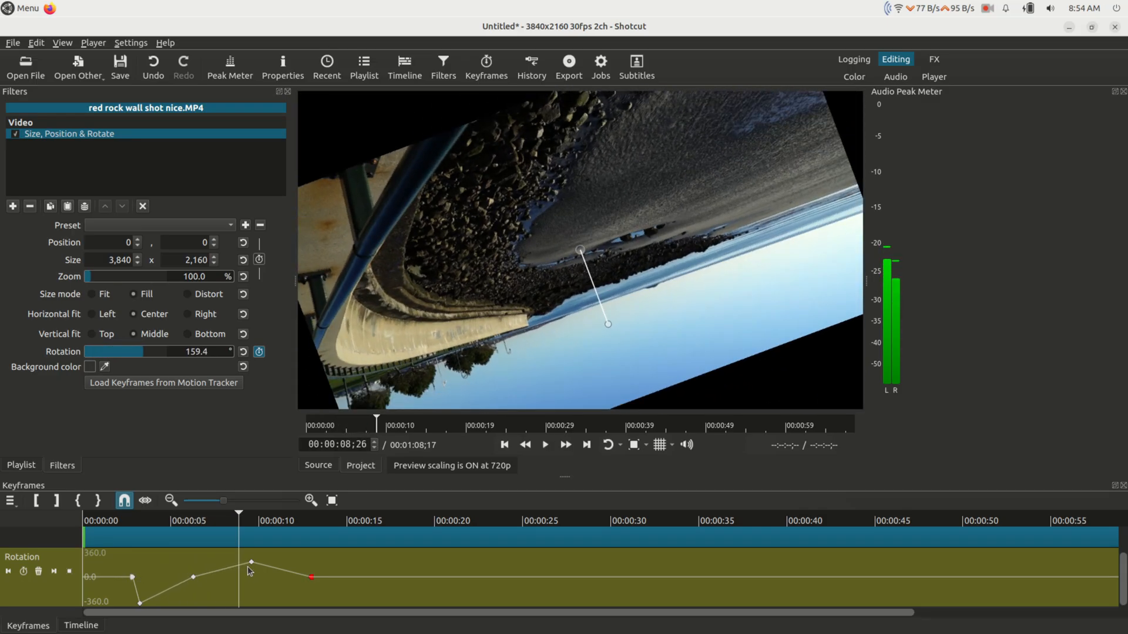
pyautogui.moveTo(252, 565)
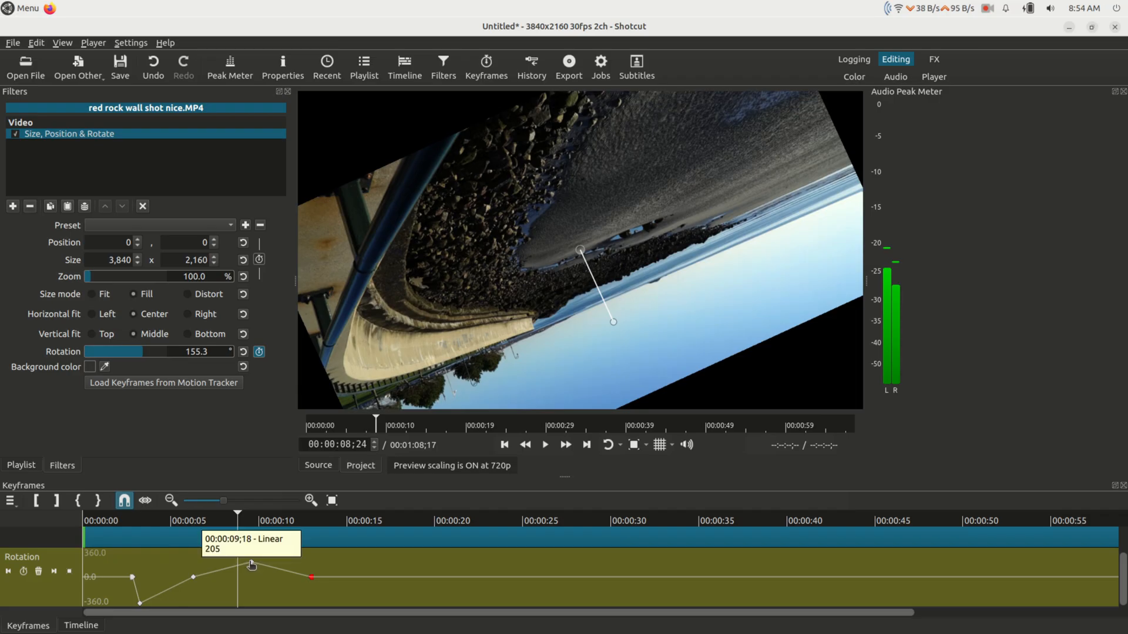
pyautogui.moveTo(252, 565); pyautogui.dragTo(252, 607)
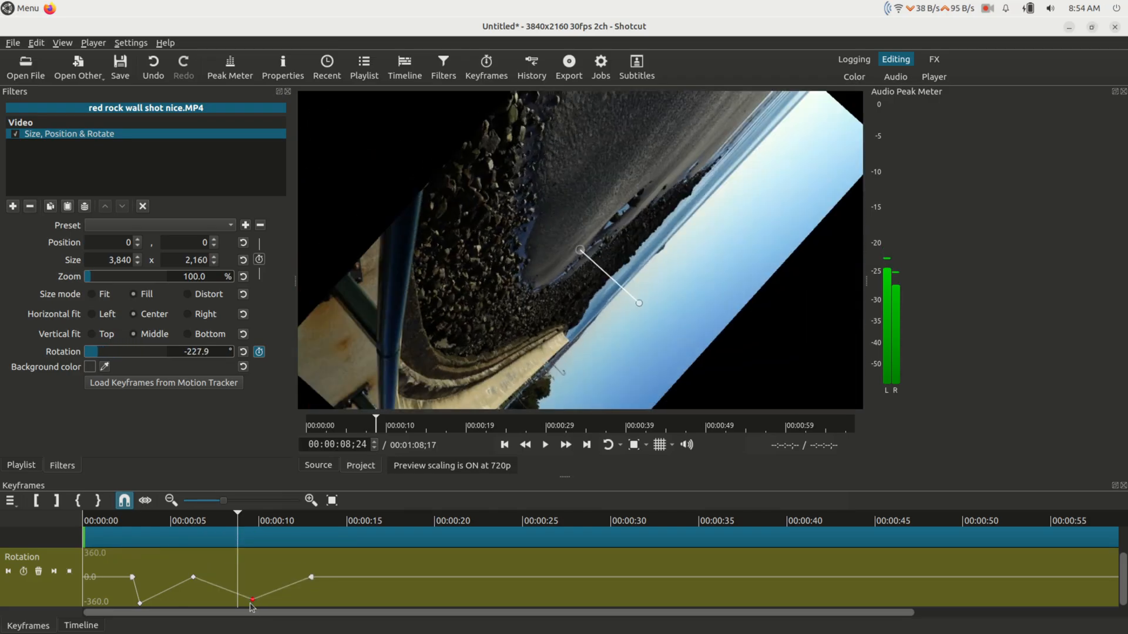
pyautogui.click(187, 522)
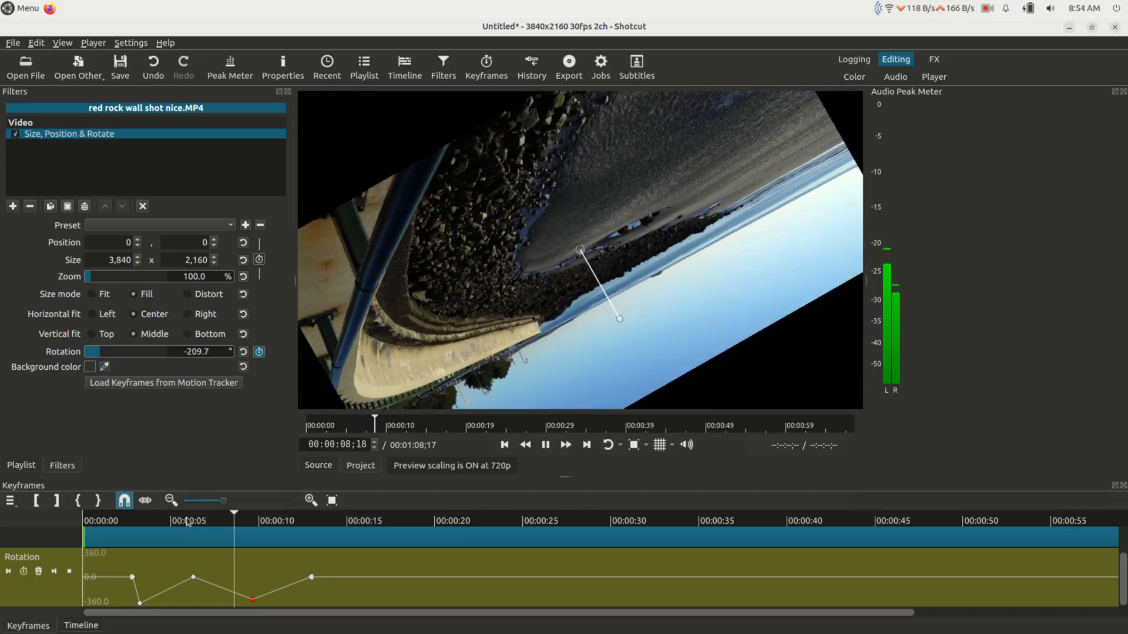
pyautogui.press('space')
# Raise the 00:00:09;18 keyframe back to a positive rotation above its neighbouring keyframes and play back from the 6-second keyframe.
pyautogui.moveTo(253, 596); pyautogui.dragTo(251, 558)
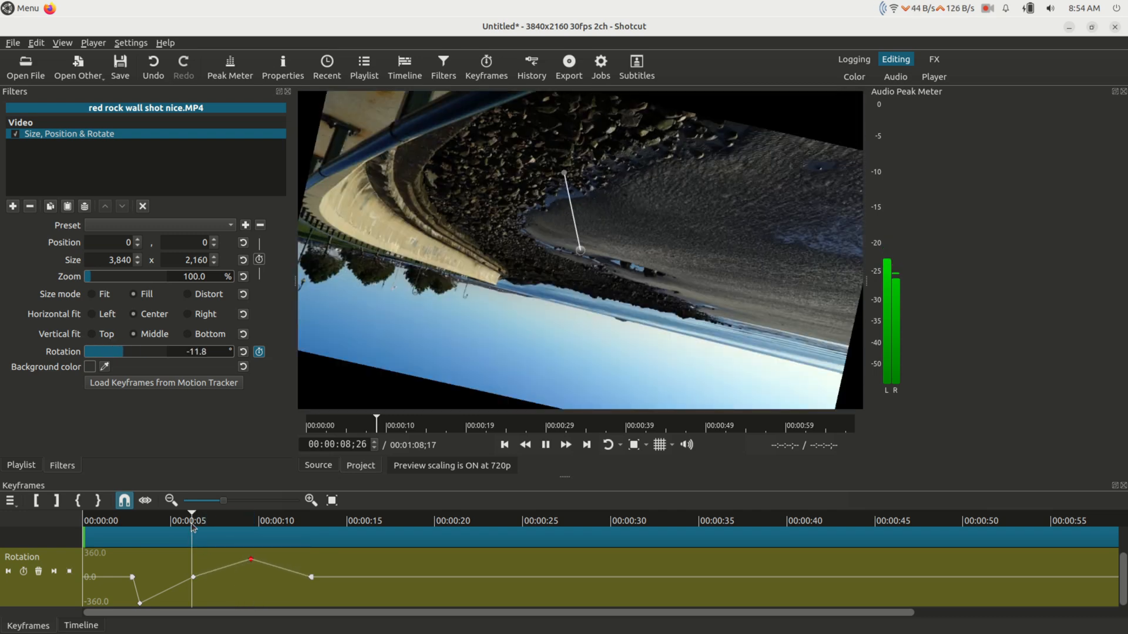
pyautogui.press('space')
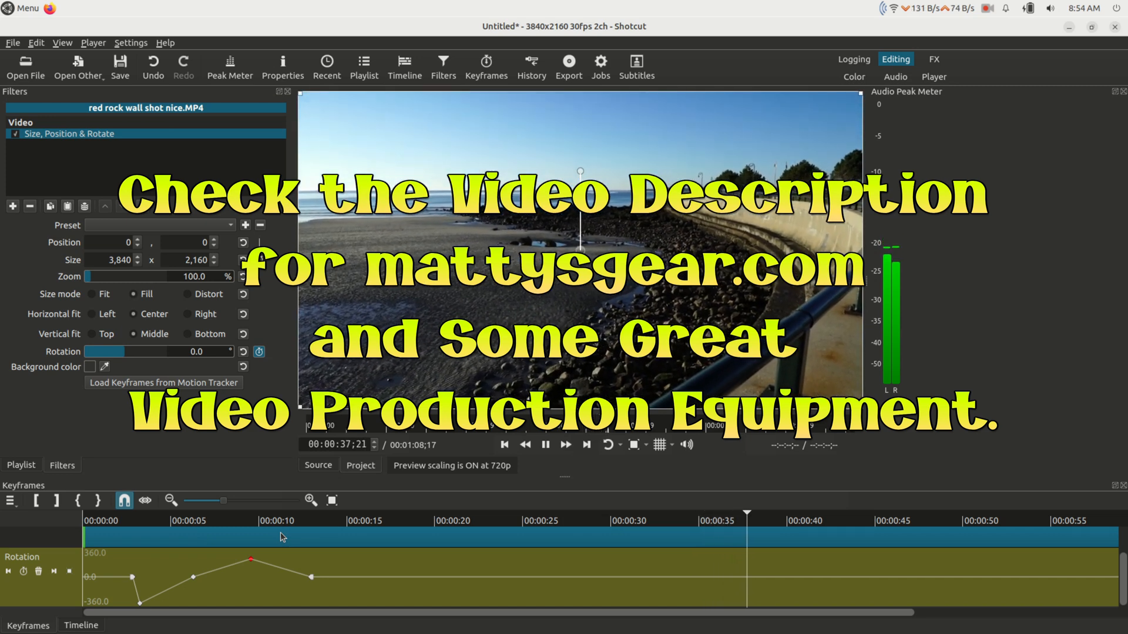
pyautogui.press('space')
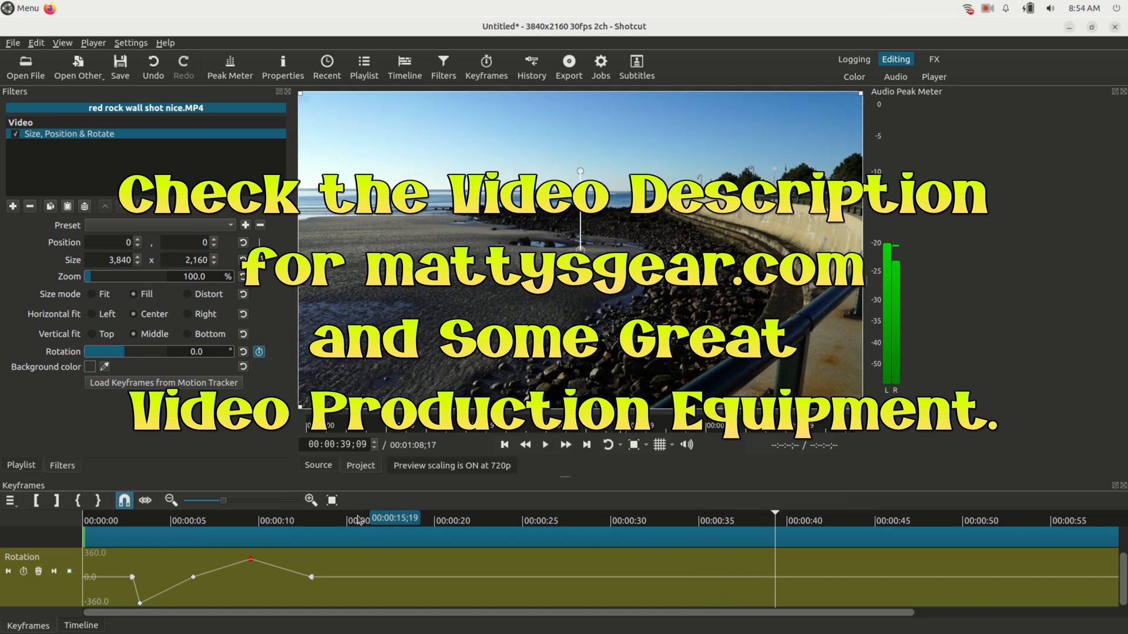
pyautogui.moveTo(356, 522)
pyautogui.mouseDown()
pyautogui.moveTo(297, 525)
pyautogui.moveTo(357, 528)
pyautogui.mouseUp()
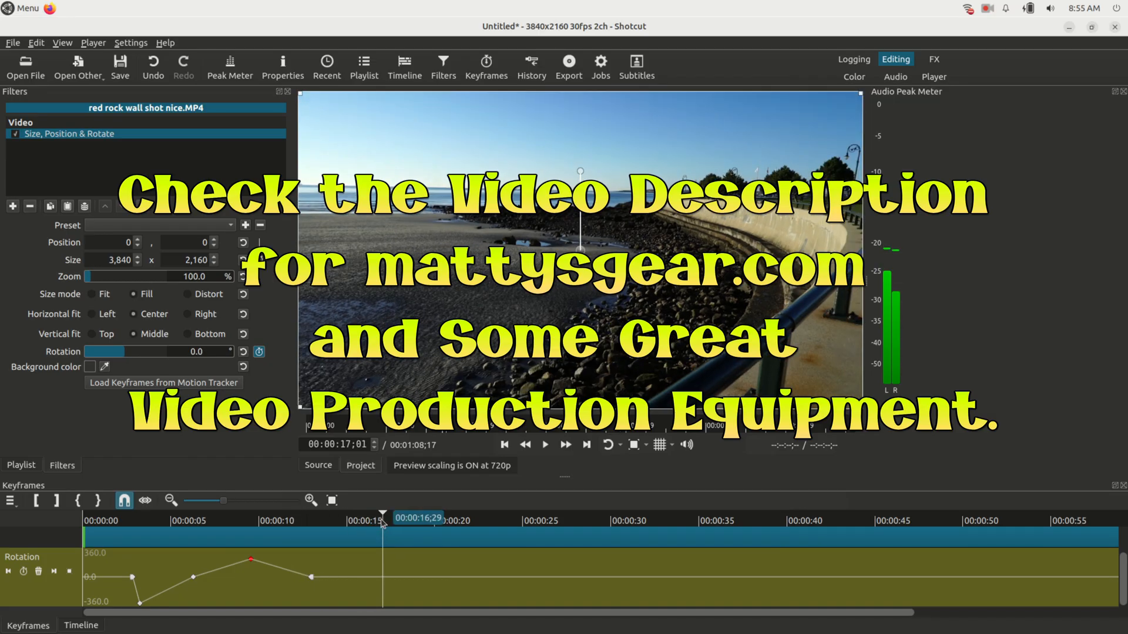